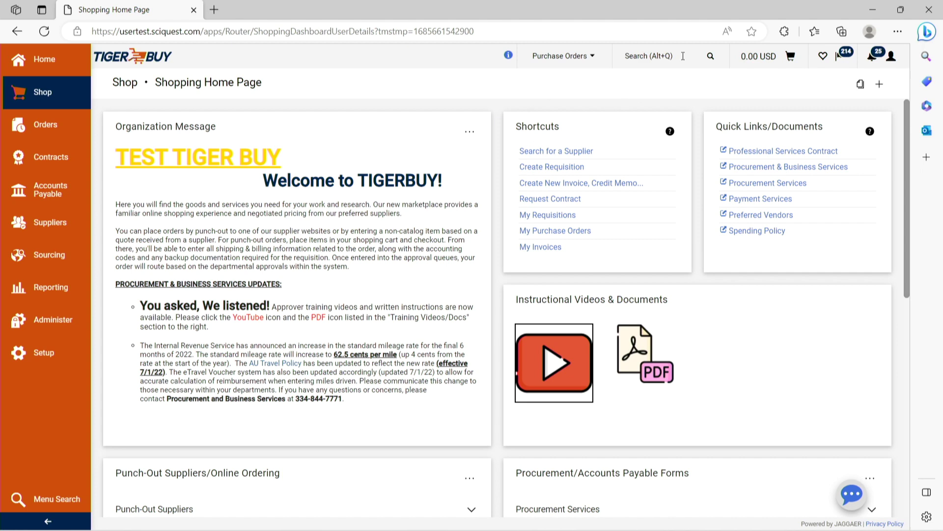
Look up purchase order P0074103 by number, then return to the Shopping Home Page
left_click(683, 56)
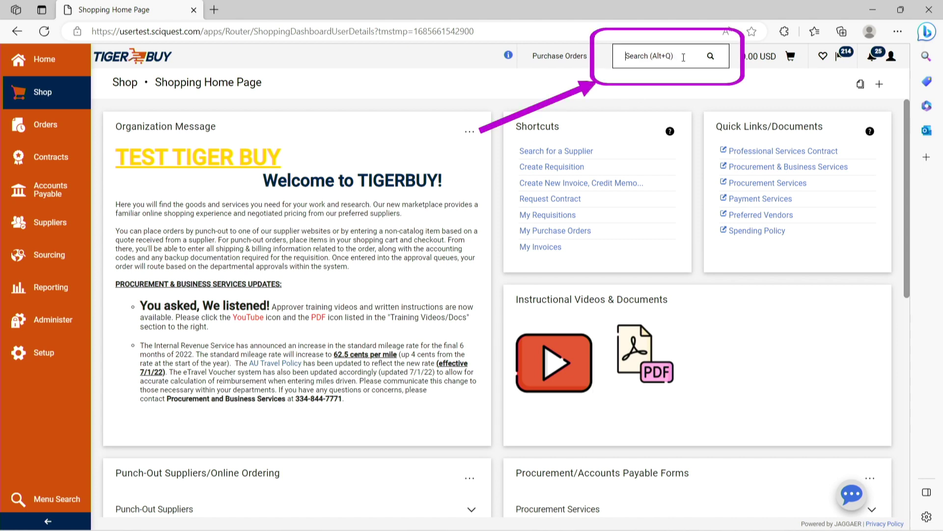
type("P0074103")
key("Return")
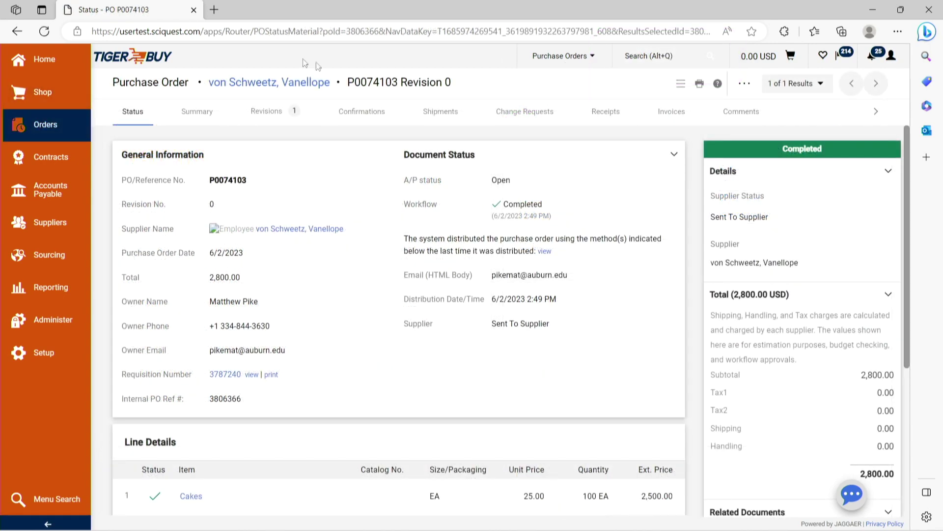
left_click(56, 74)
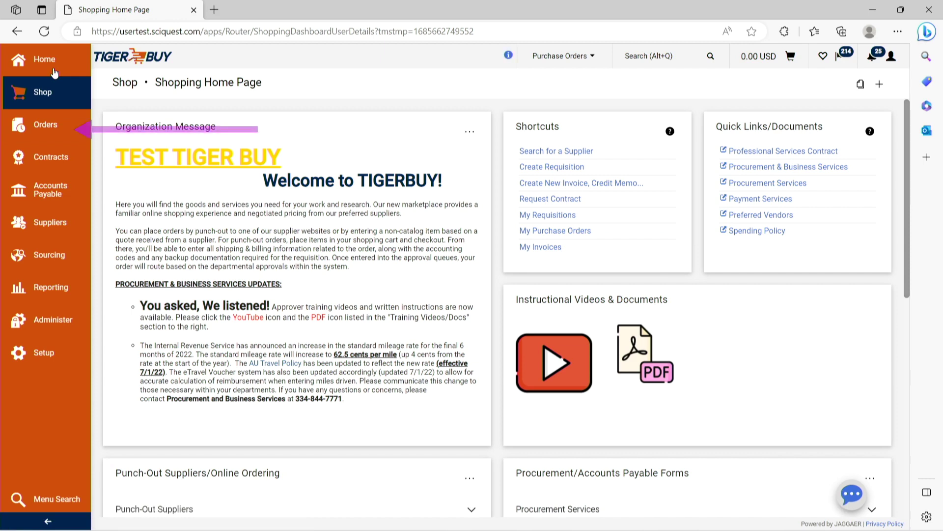
Quick-search orders for 74103 and open purchase order P0074103 from the results
left_click(40, 129)
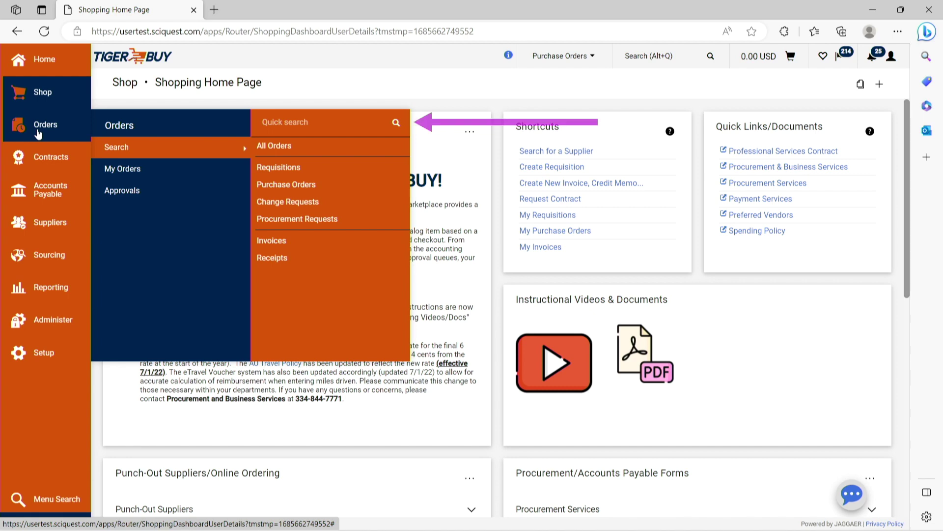
left_click(328, 123)
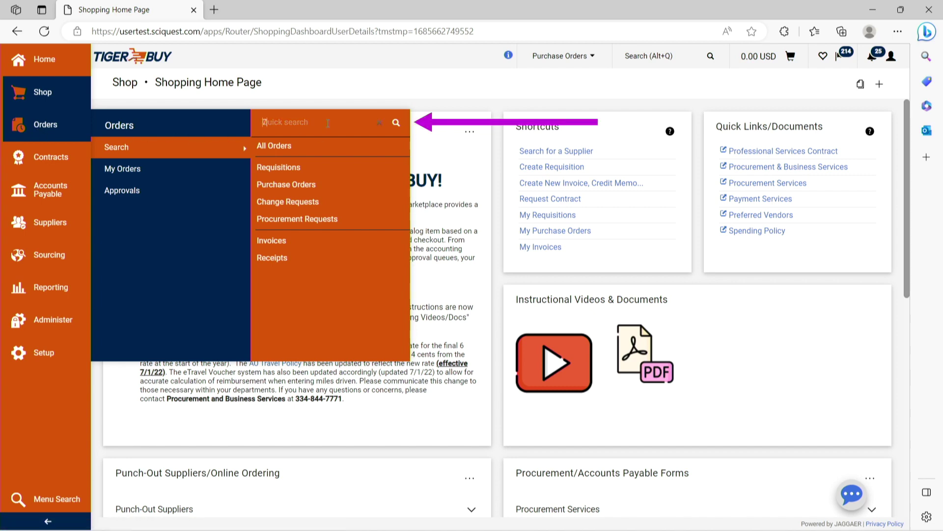
type("74103")
key("Return")
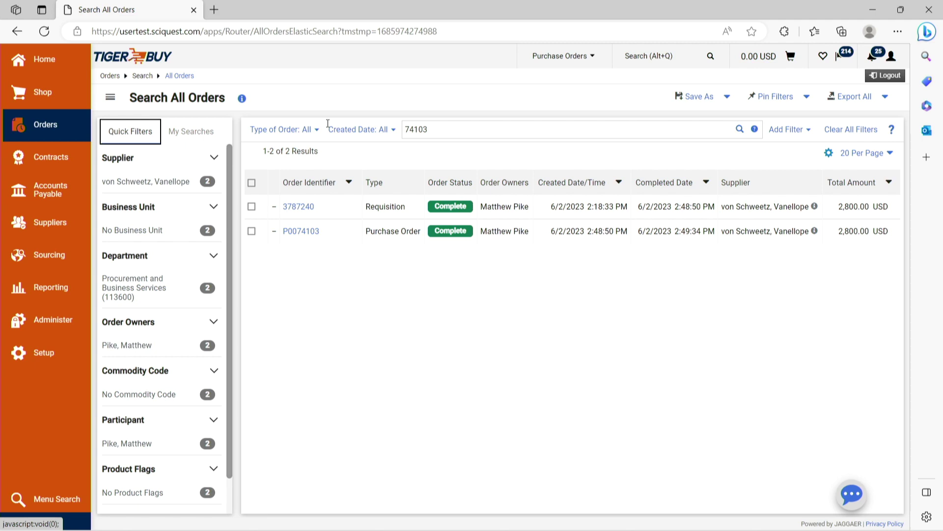
left_click(301, 231)
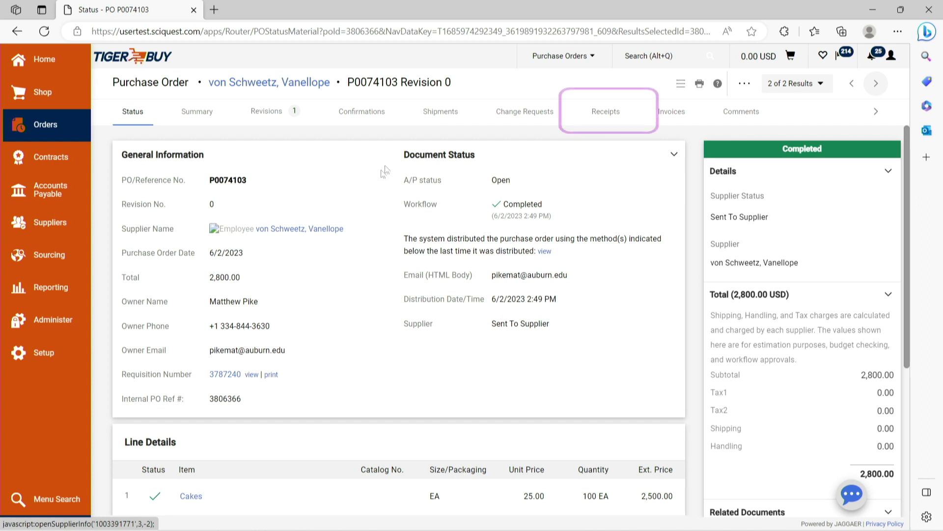
View the receipts recorded for P0074103, which has none yet
left_click(610, 113)
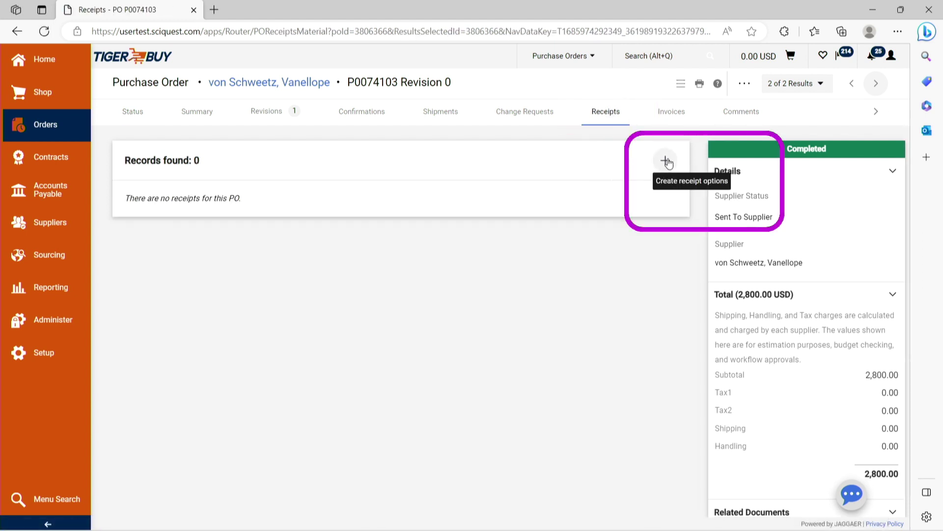
Start a new quantity receipt for P0074103 from the create-receipt options
left_click(666, 162)
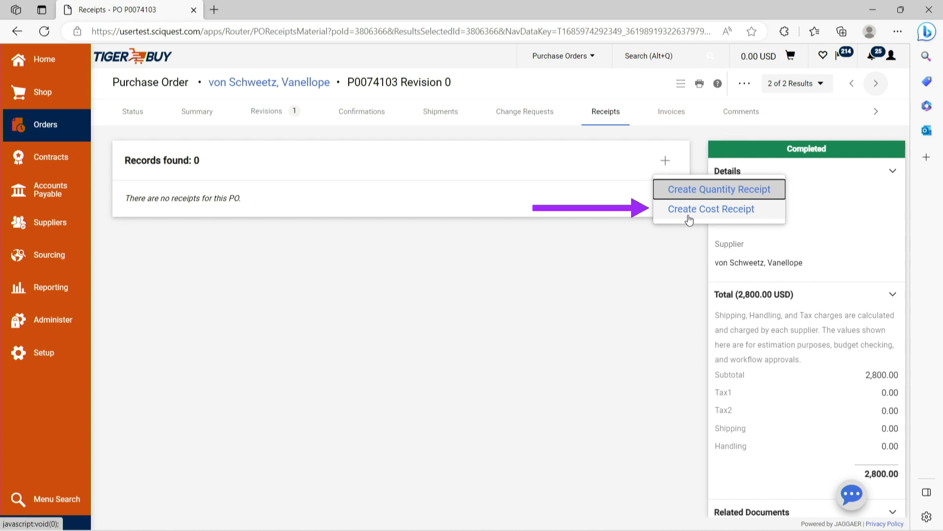
left_click(722, 189)
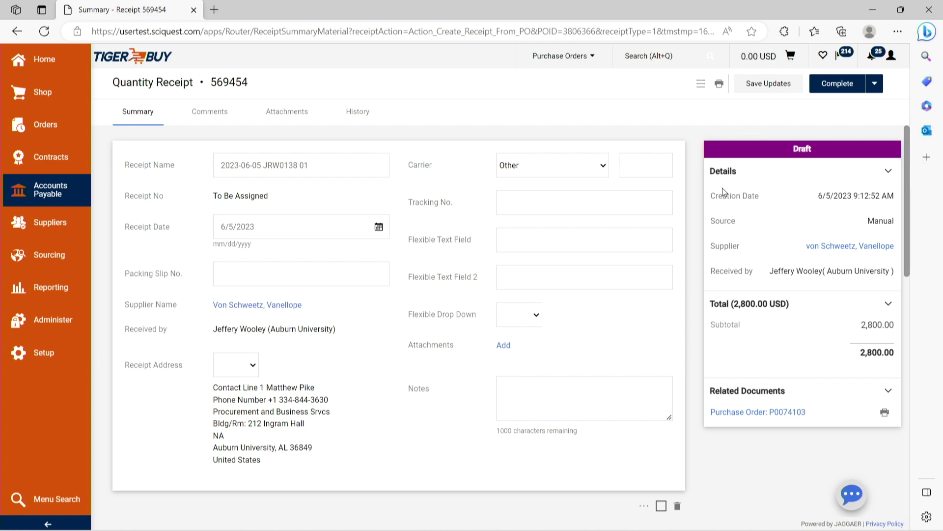
Lower the received Cakes quantity from 100 to 50 and complete the receipt
scroll(526, 344, "down", 4)
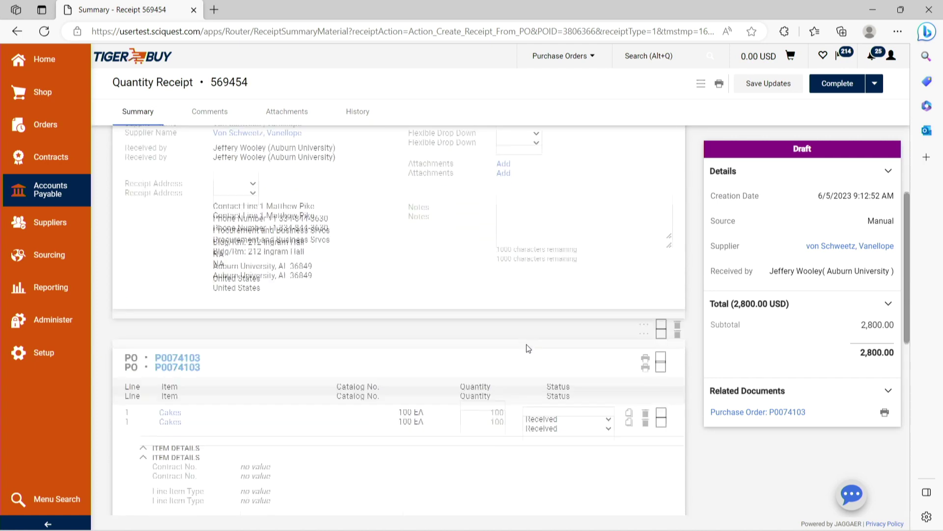
scroll(526, 344, "down", 4)
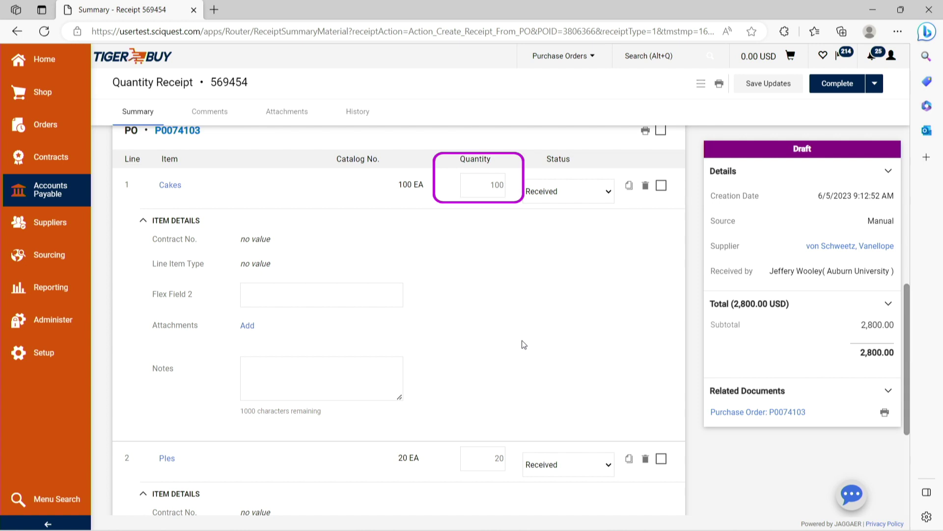
left_click(492, 184)
double_click(497, 185)
type("50")
left_click(553, 251)
left_click(838, 83)
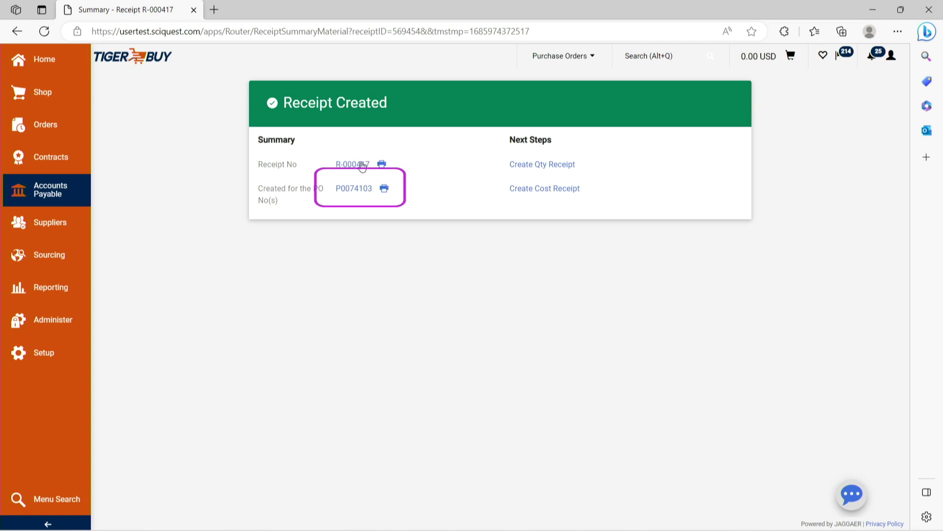
Go back to purchase order P0074103 from the Receipt Created confirmation
left_click(368, 191)
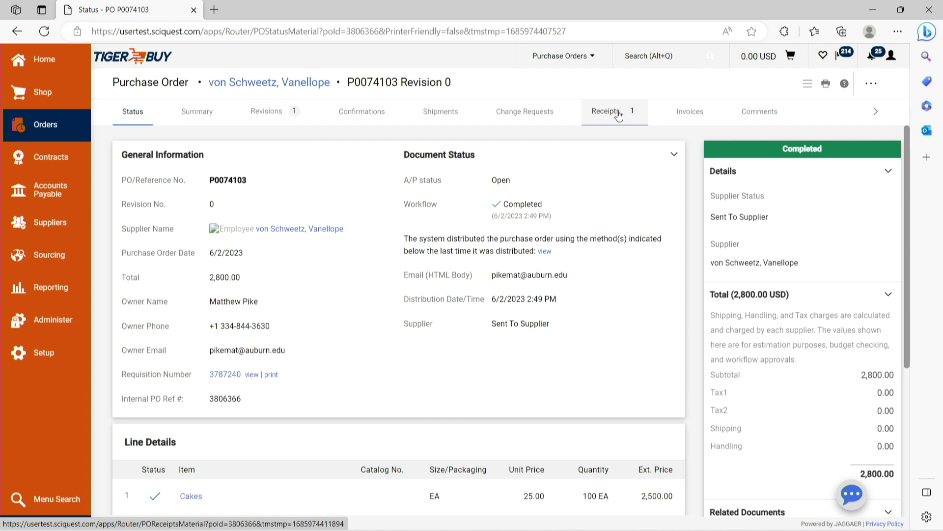
left_click(698, 114)
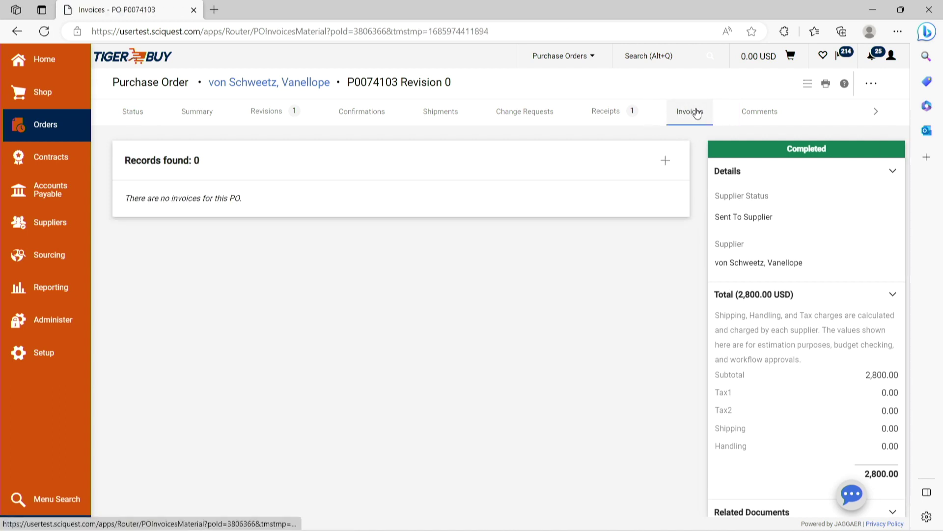
left_click(665, 160)
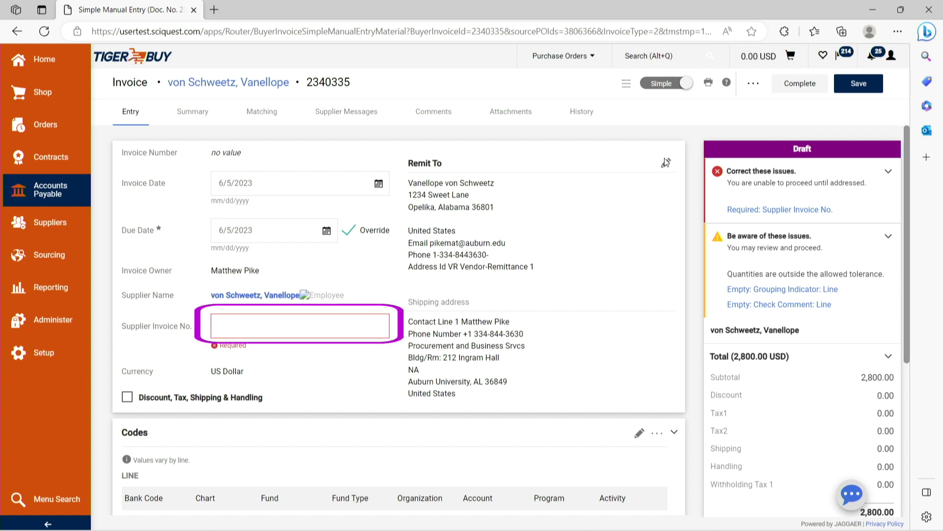
left_click(330, 326)
type("1122334455")
left_click(863, 81)
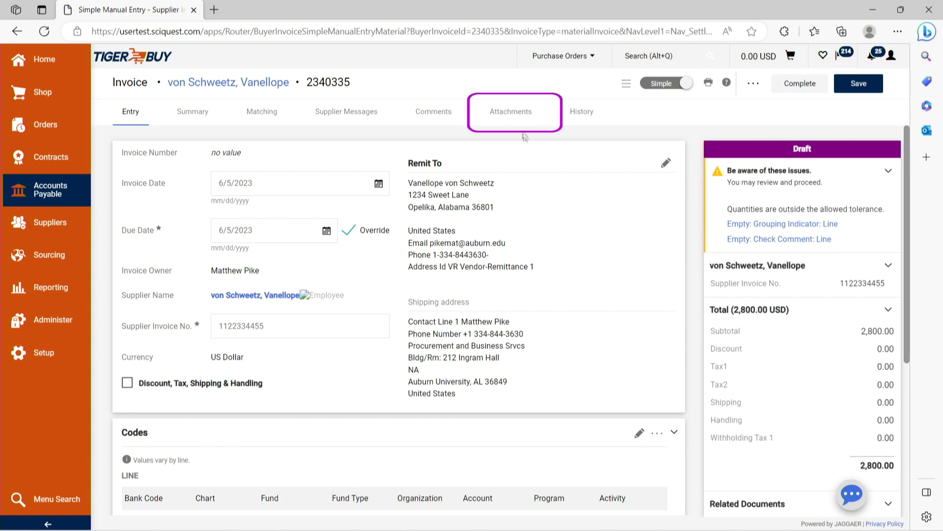
left_click(518, 115)
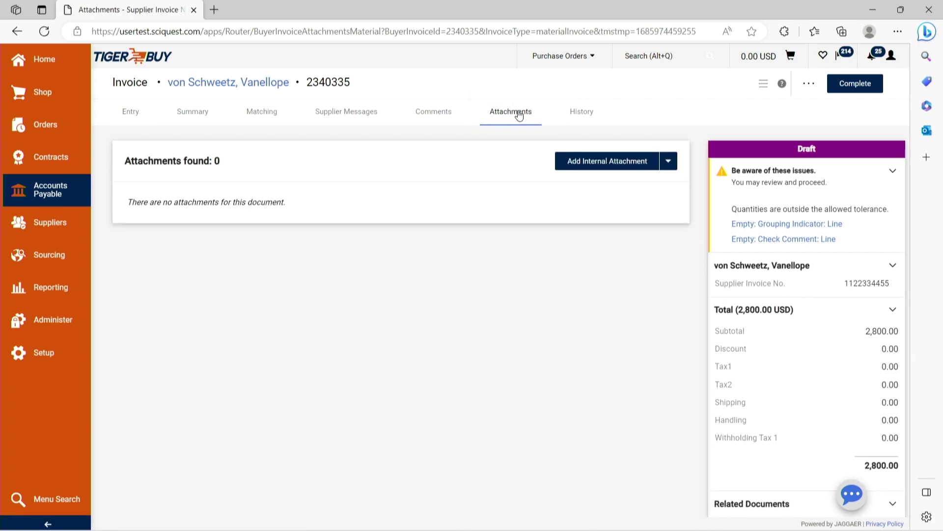
Attach Test Receipt from TigerBuy.pdf internally to the invoice and submit it
left_click(616, 162)
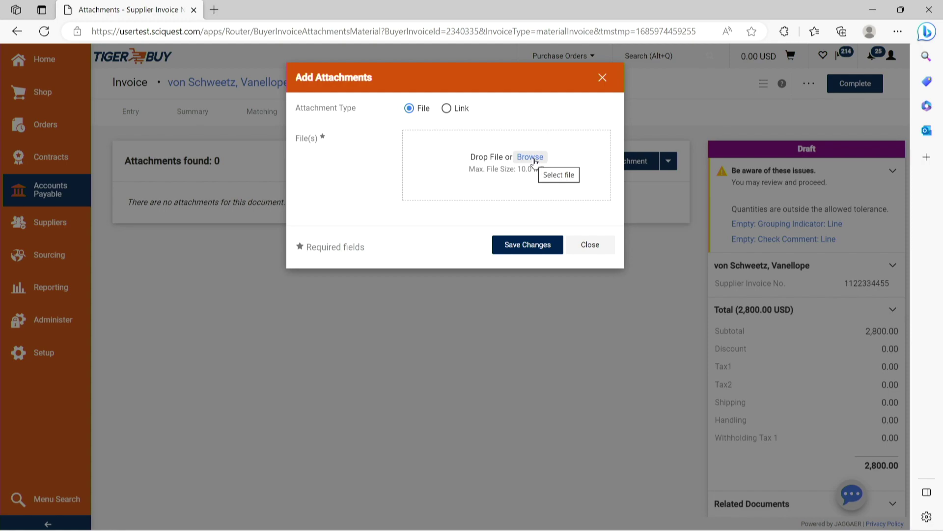
left_click(539, 158)
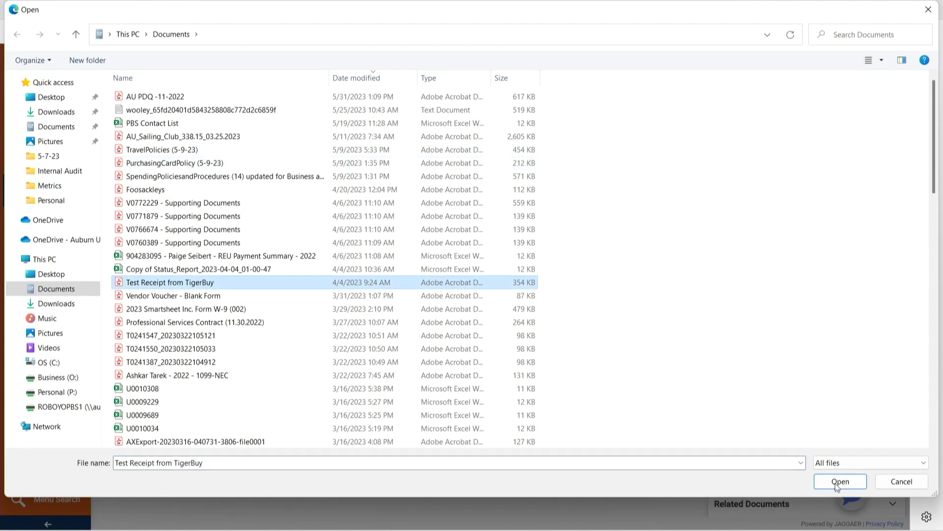
left_click(836, 482)
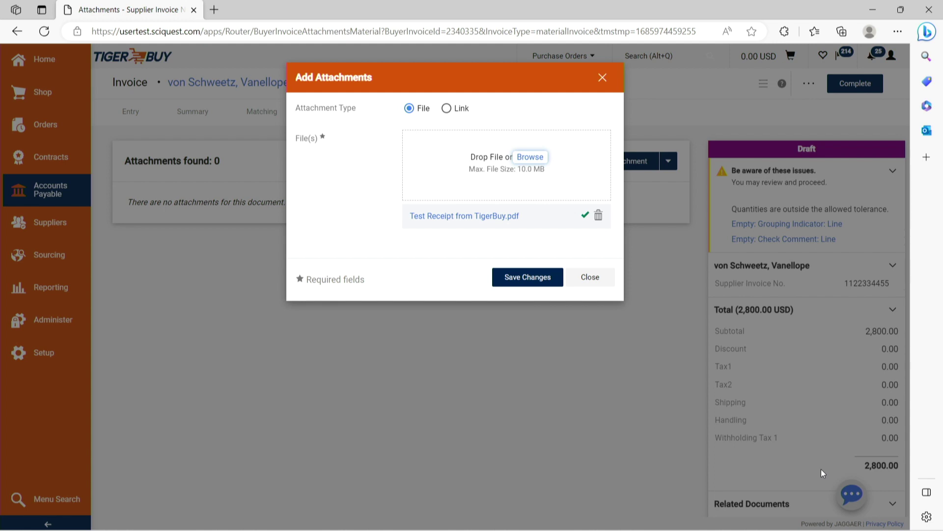
left_click(514, 277)
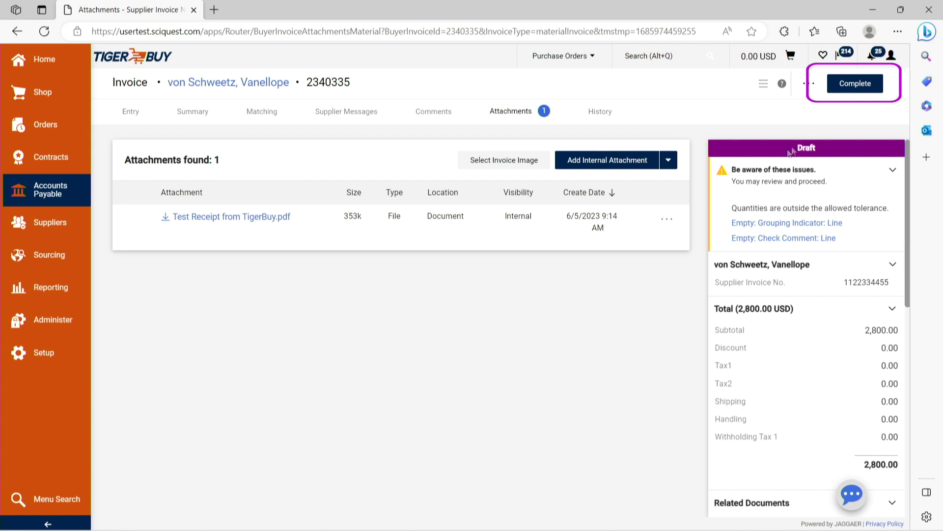
left_click(863, 85)
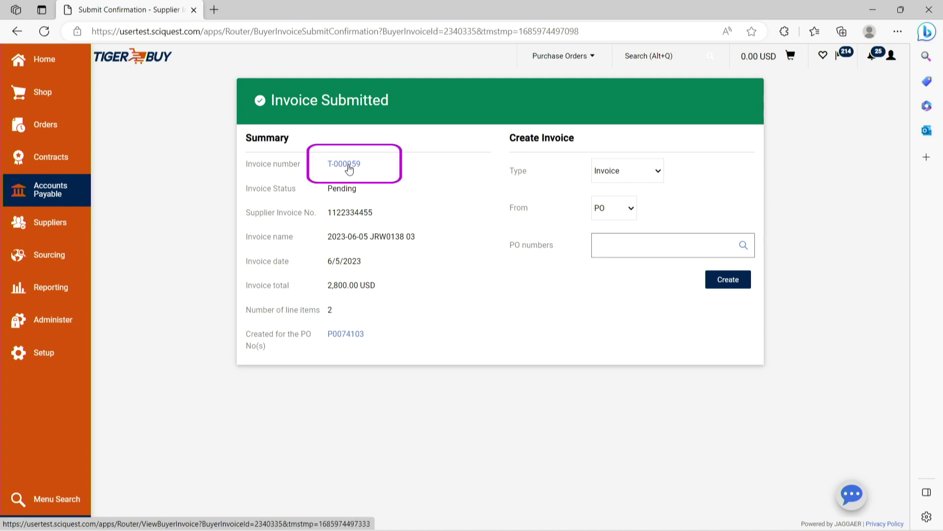
Open invoice T-000959 to see its In Process pay status and workflow
left_click(347, 166)
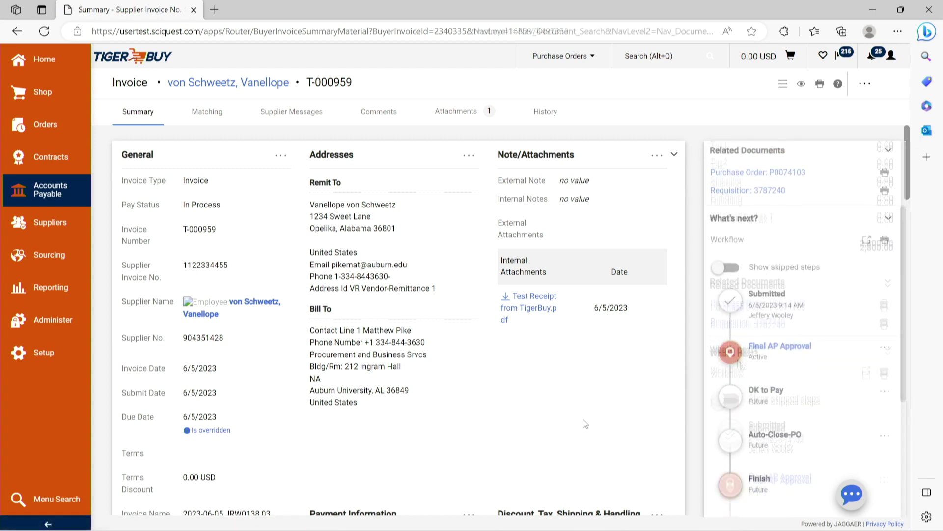